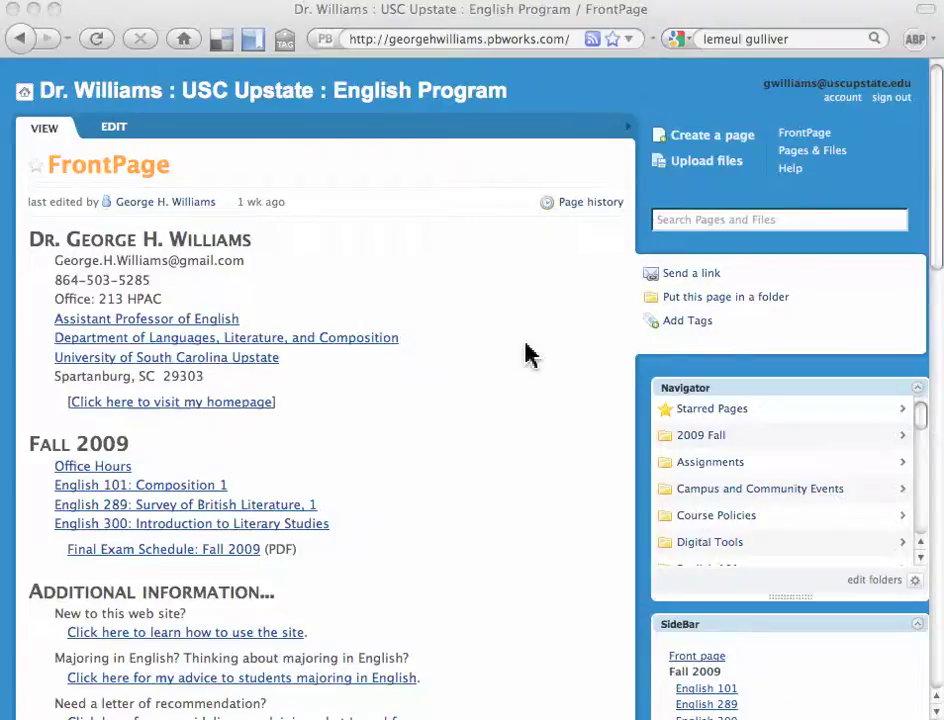
- Point out the wiki's web address and the account and page creation options
left_click(415, 45)
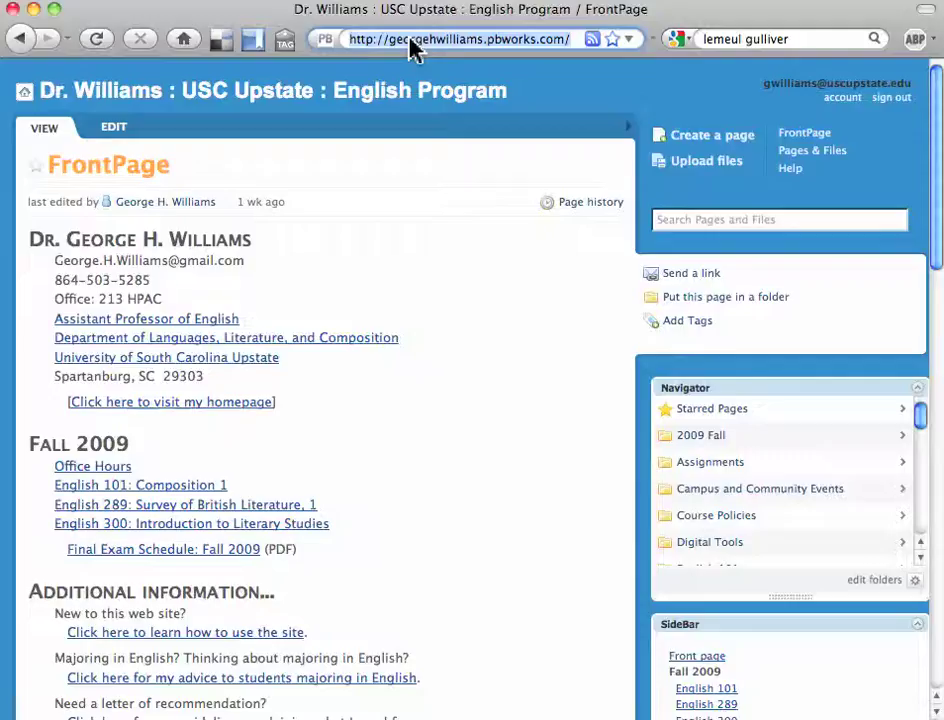
left_click(449, 78)
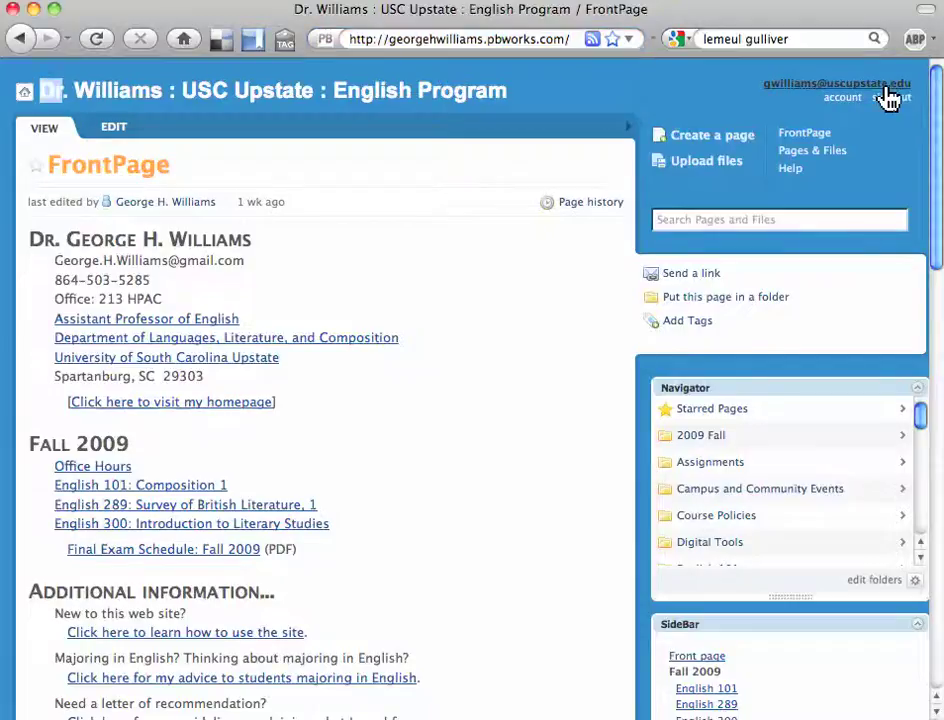
left_click(765, 88)
left_click_drag(853, 118, 811, 110)
left_click(762, 88)
left_click_drag(762, 88, 770, 100)
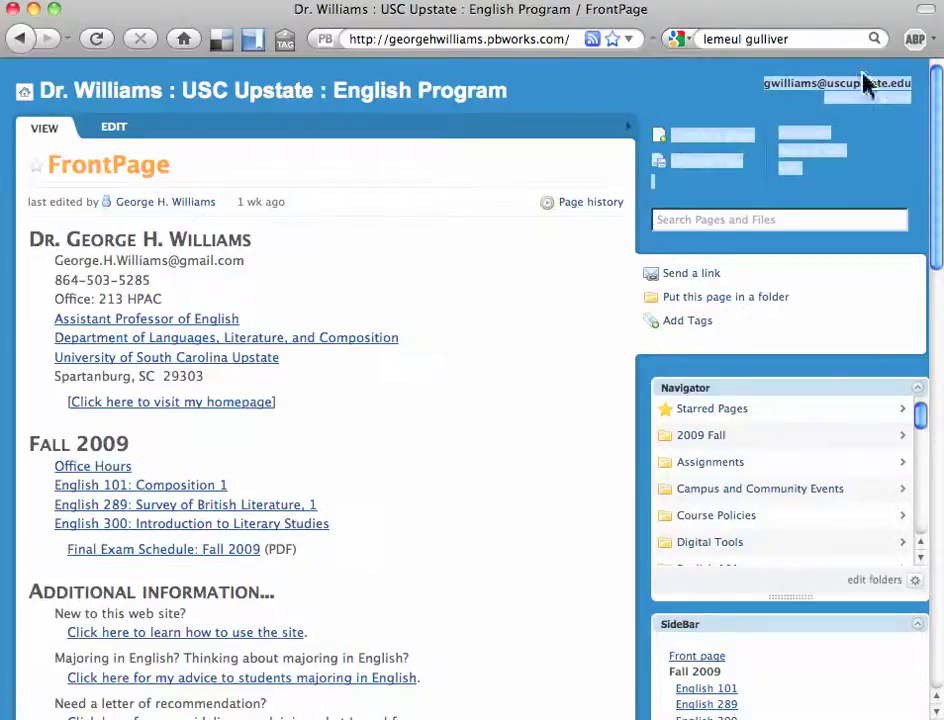
left_click(706, 104)
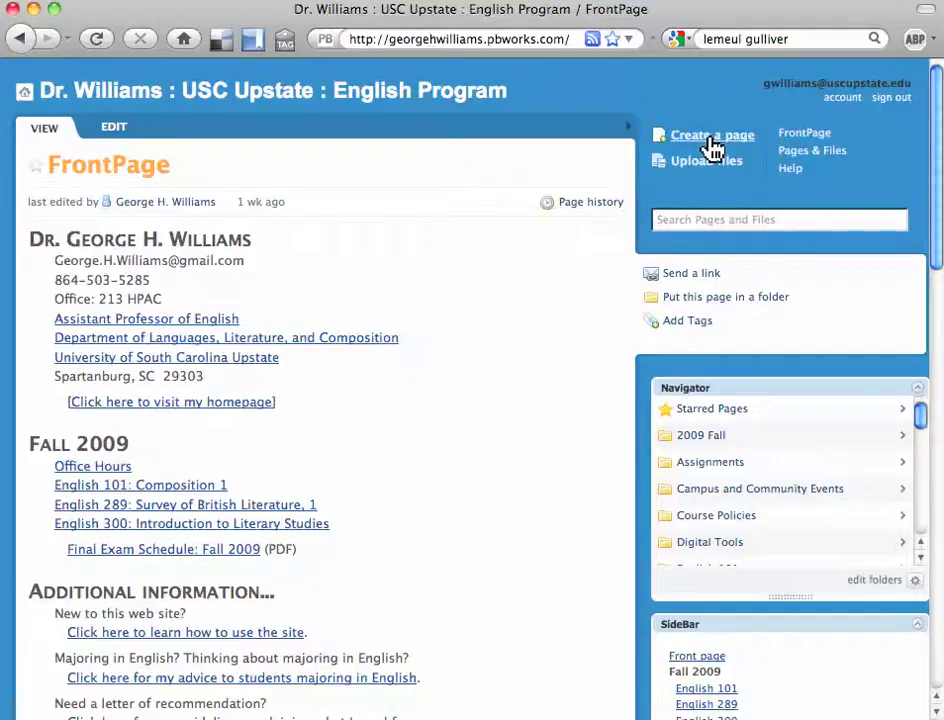
- Create a new page named 'Lemuel Gulliver as Character'
left_click(712, 147)
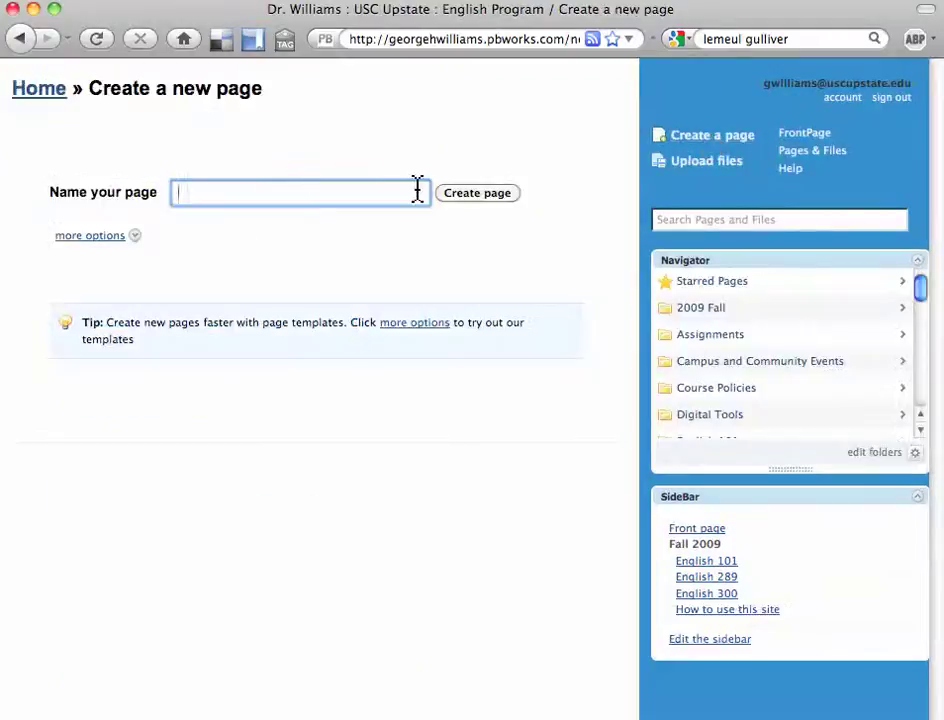
type("Lemuel Gulliver as Character")
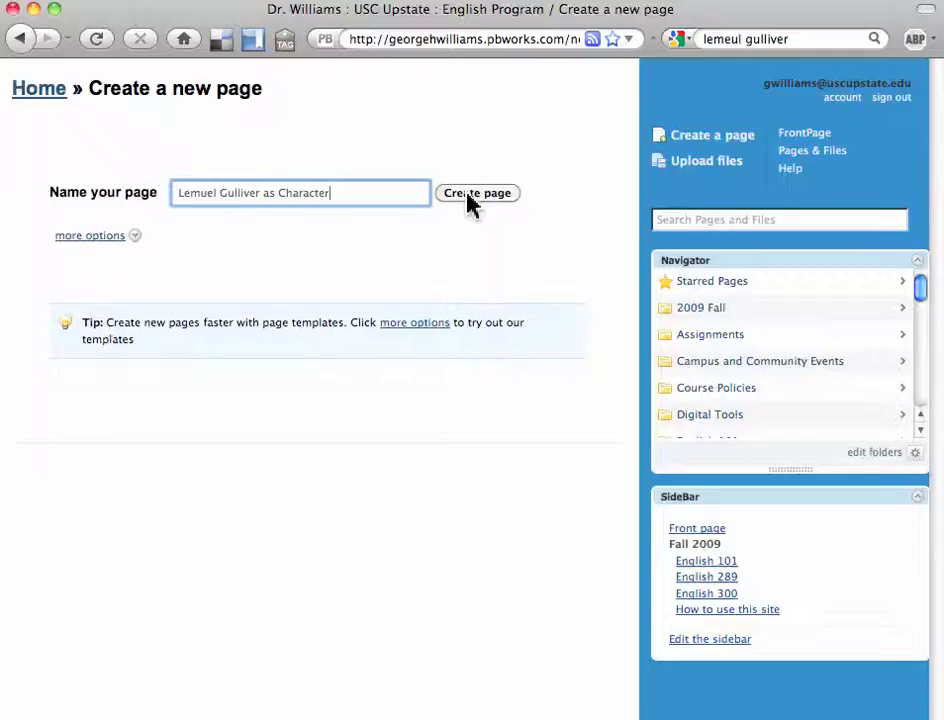
left_click(468, 195)
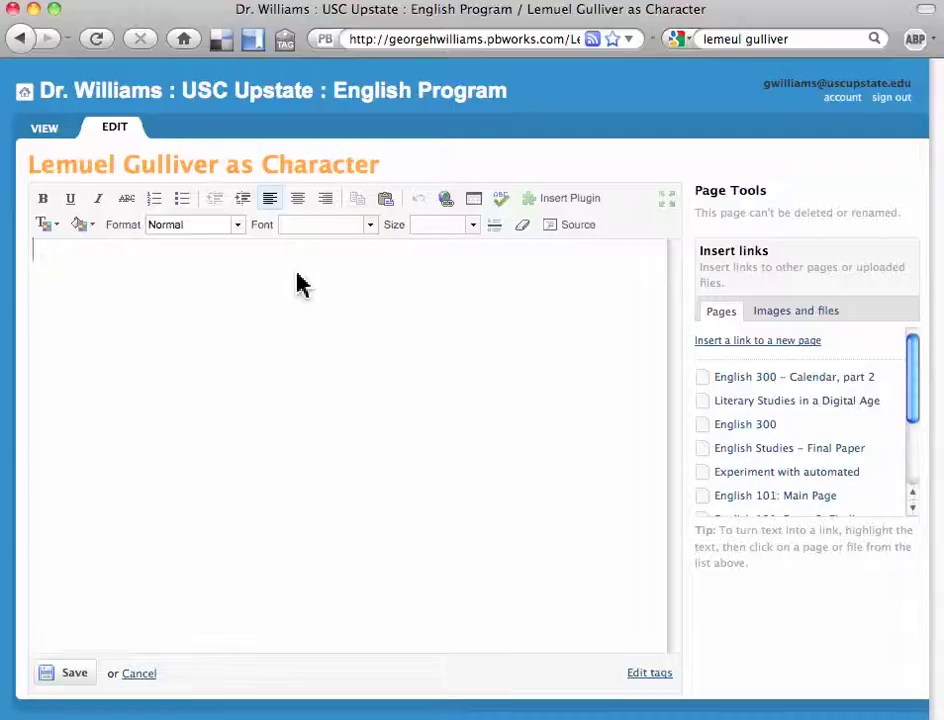
- Type 'Recent Articles about Gulliver as a Character' and format that line as Heading 1
type("Recent Articles")
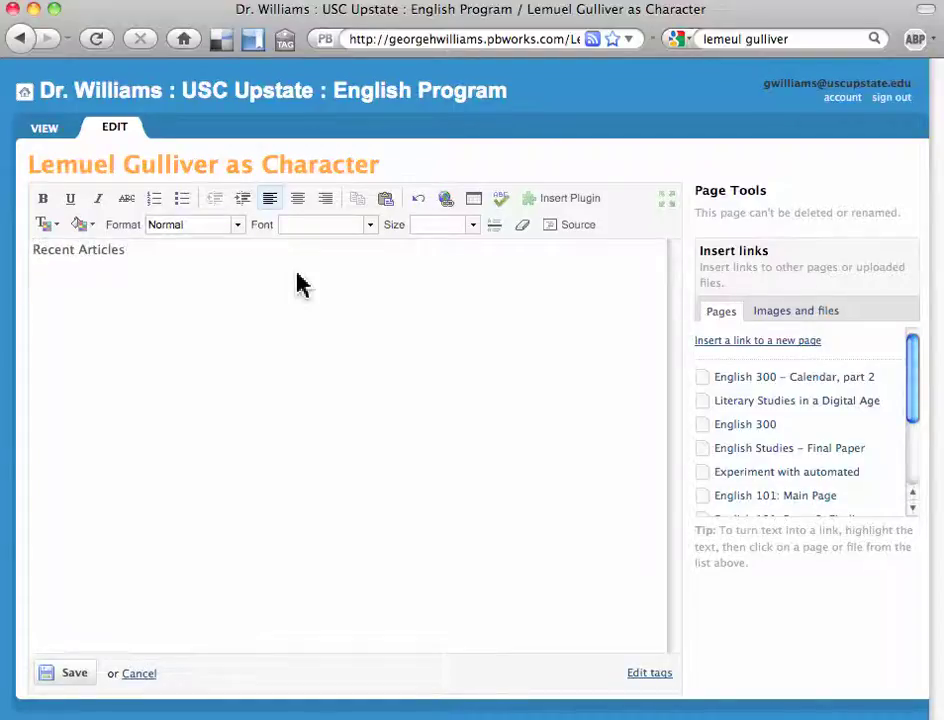
type(" about Gulliver as a Character")
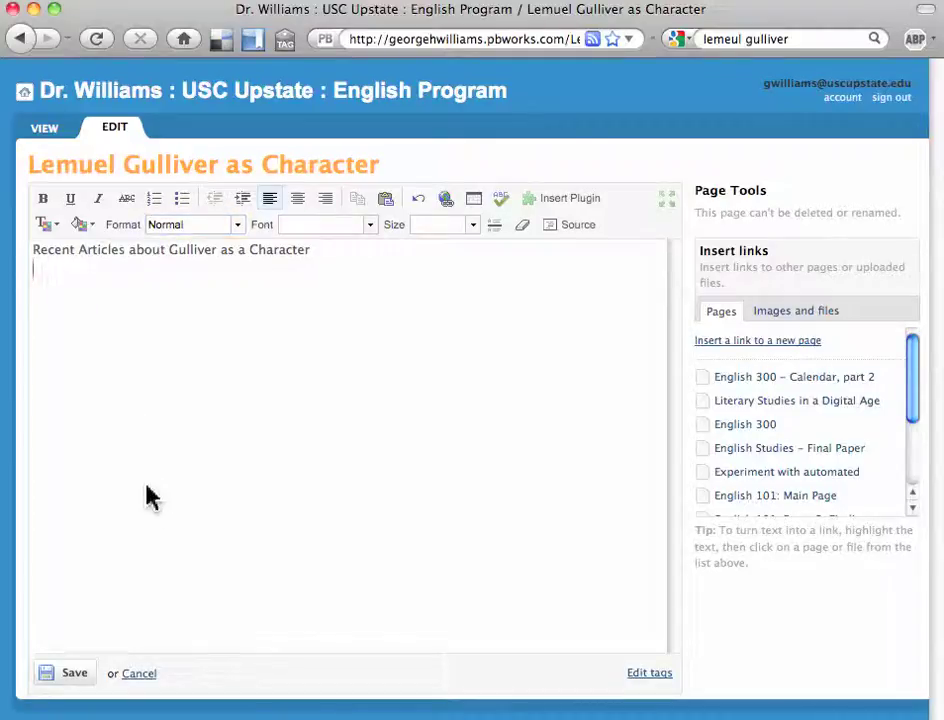
triple_click(88, 252)
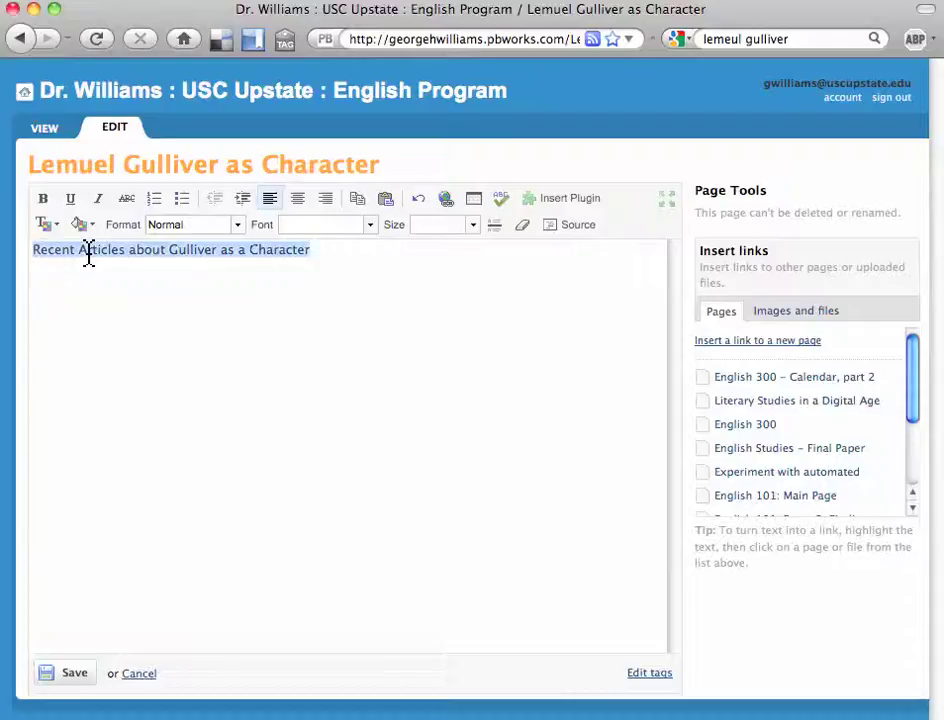
left_click(197, 231)
left_click(221, 289)
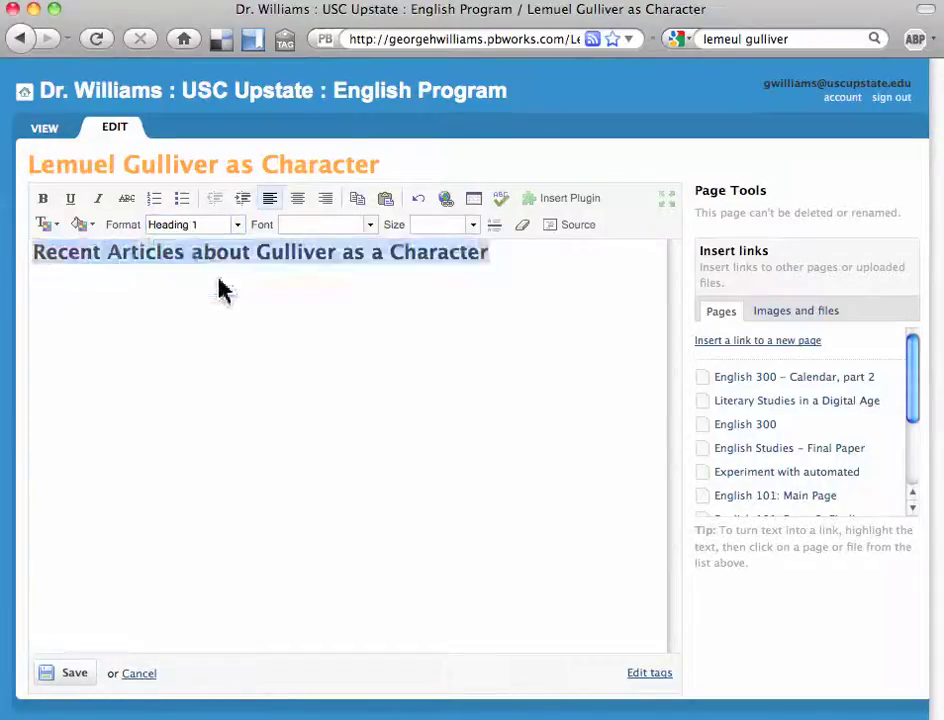
left_click(190, 257)
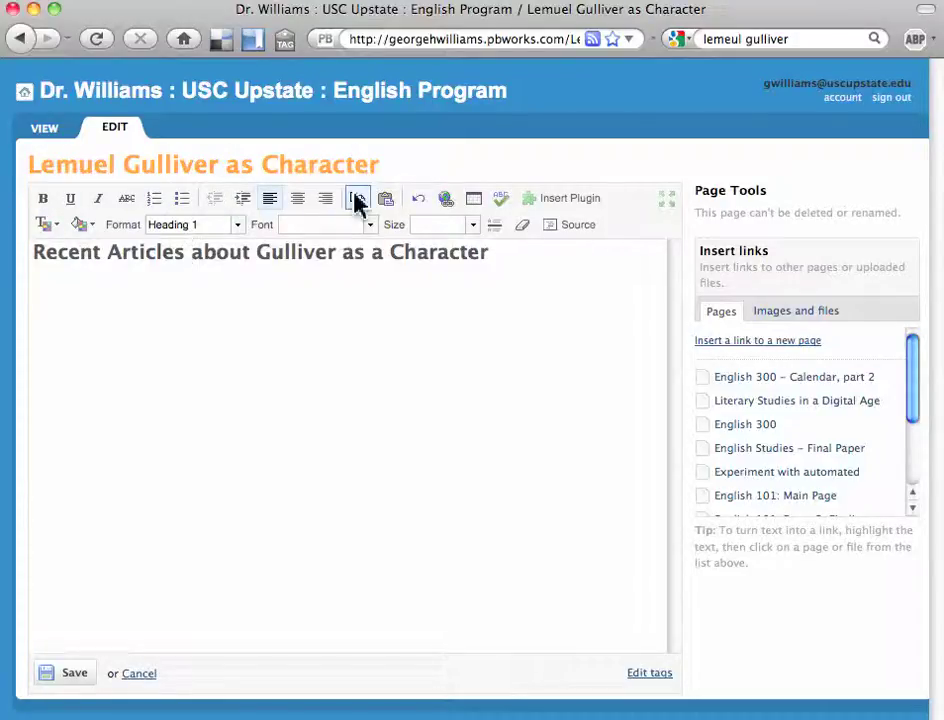
- Add the line 'Gulliver's Travels, by Jonathan Swift' below the heading, with the title italicized
left_click(523, 259)
key("Return")
type("Gulliver's Travels, by Jonathan Swift")
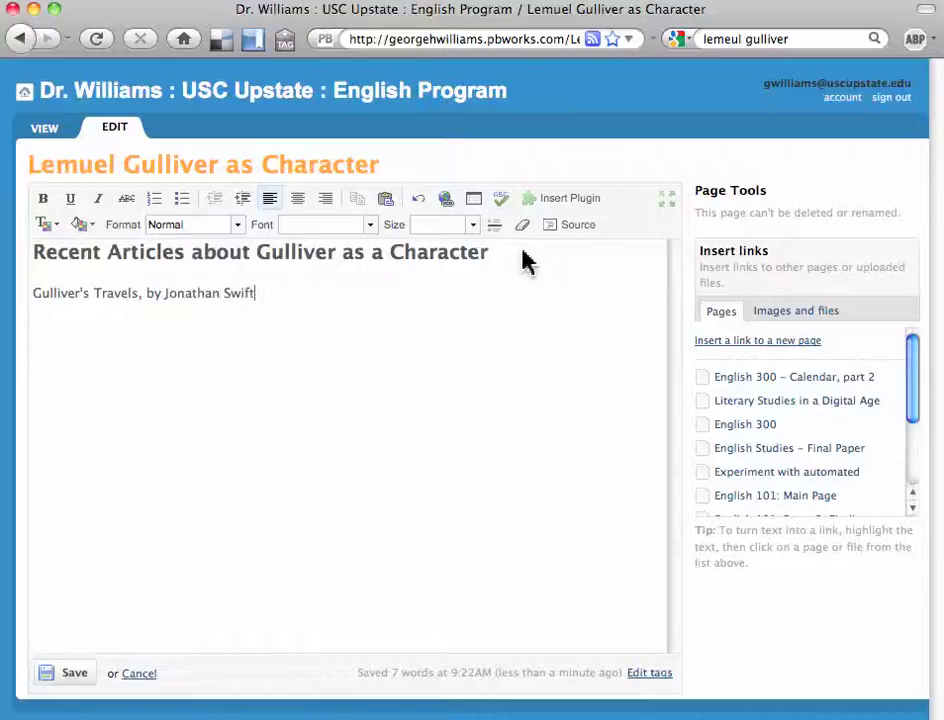
left_click_drag(139, 297, 32, 296)
left_click(99, 200)
left_click(286, 304)
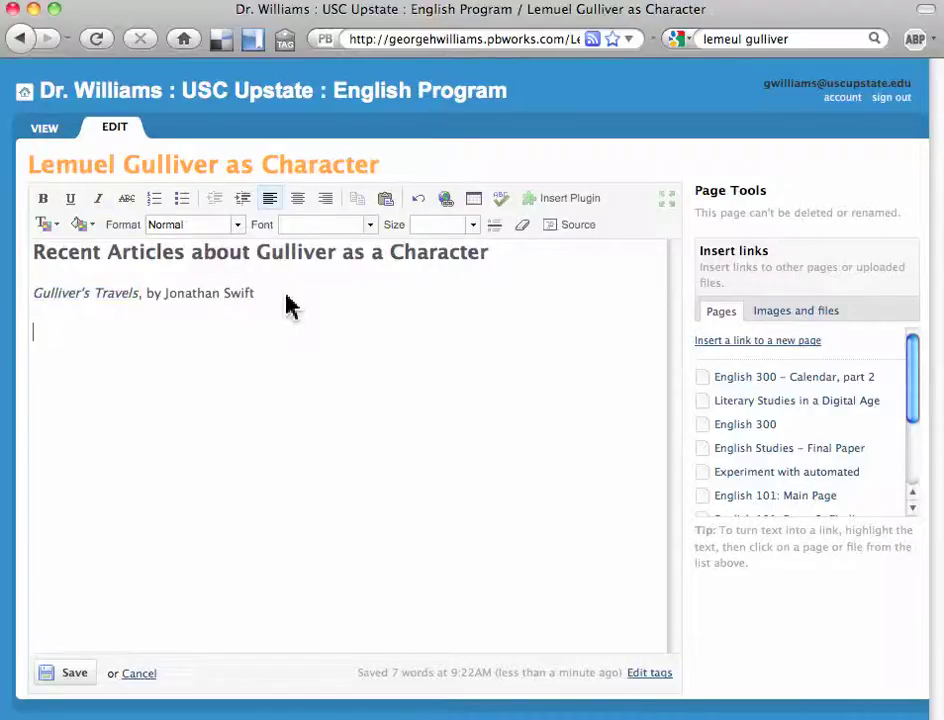
- Add the line 'Here is my smart article, by Professor Smartypants' with the article title in quotation marks
type("Here is my smart article, by Professor ")
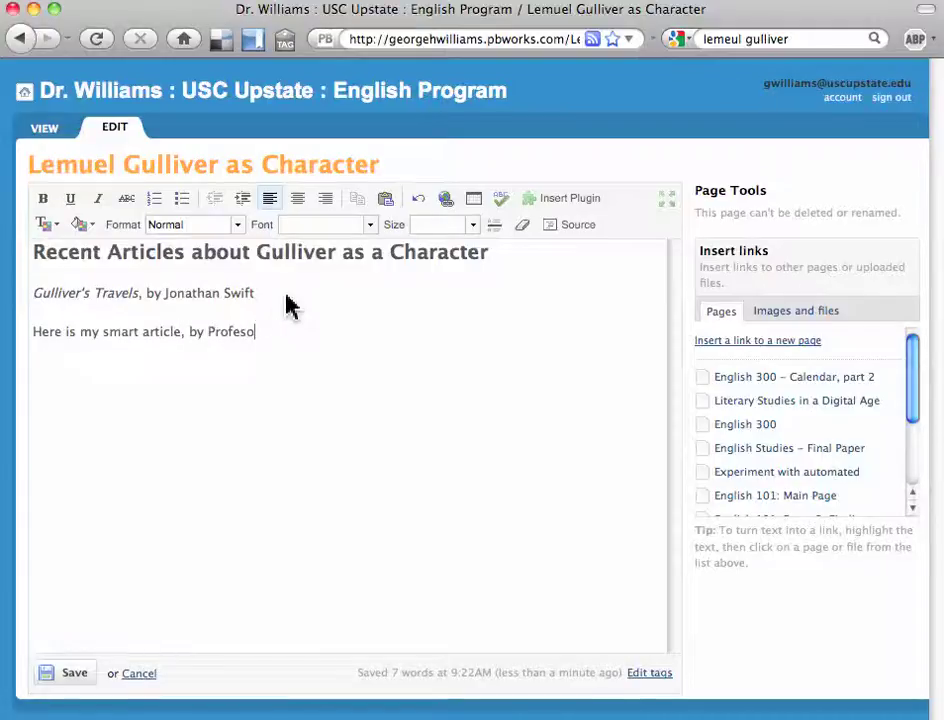
type("Smartypants")
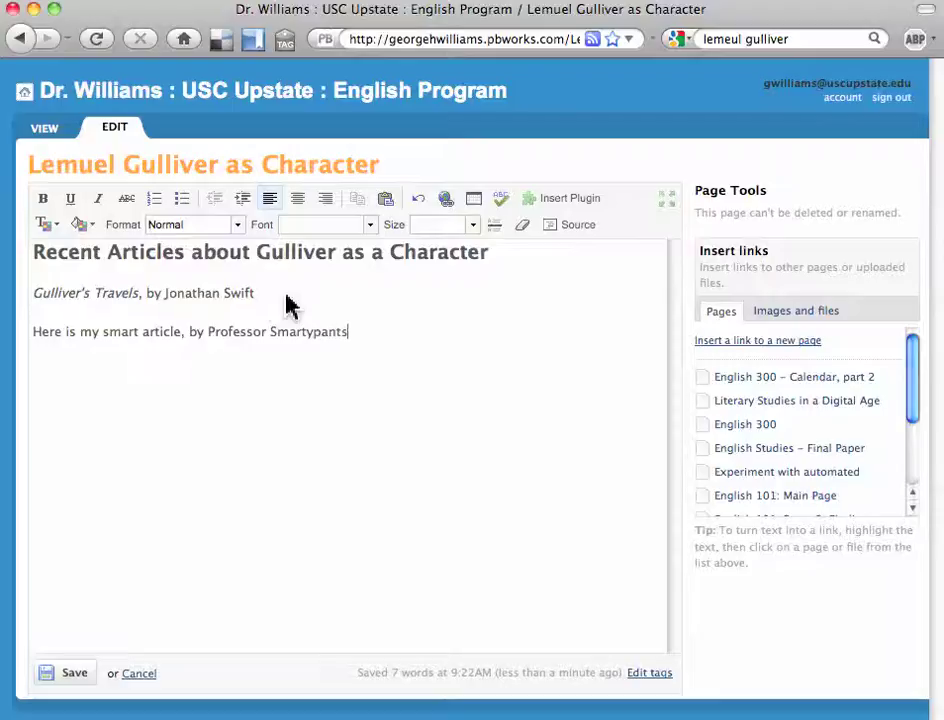
left_click(182, 333)
type("\"")
key("super+Left")
type("\"")
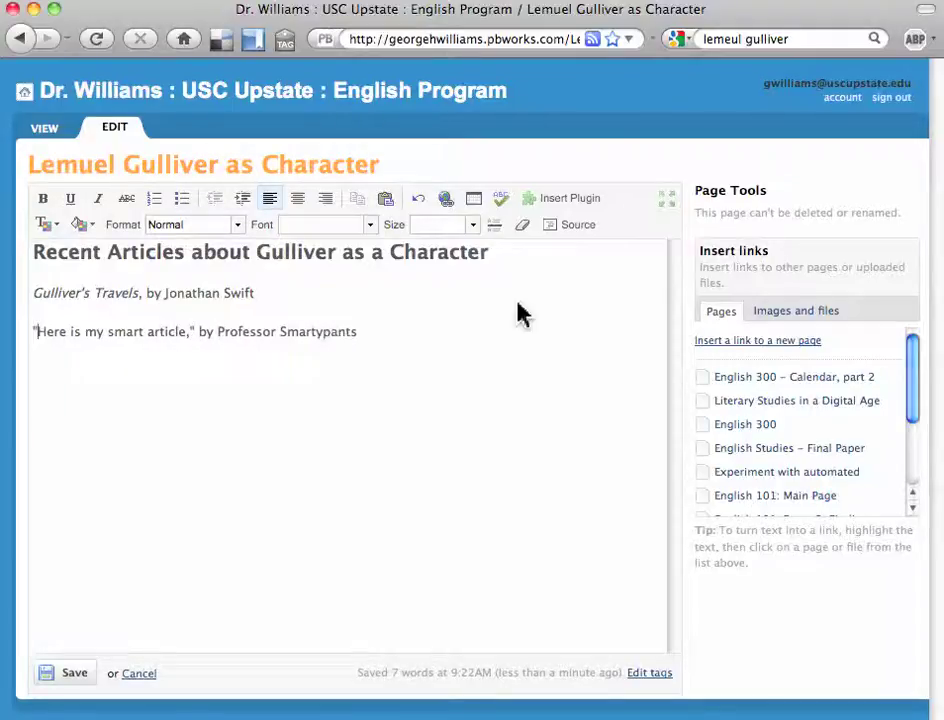
left_click(392, 347)
- Highlight 'Professor Smartypants' in yellow and save the page
left_click_drag(218, 335, 375, 337)
left_click(80, 226)
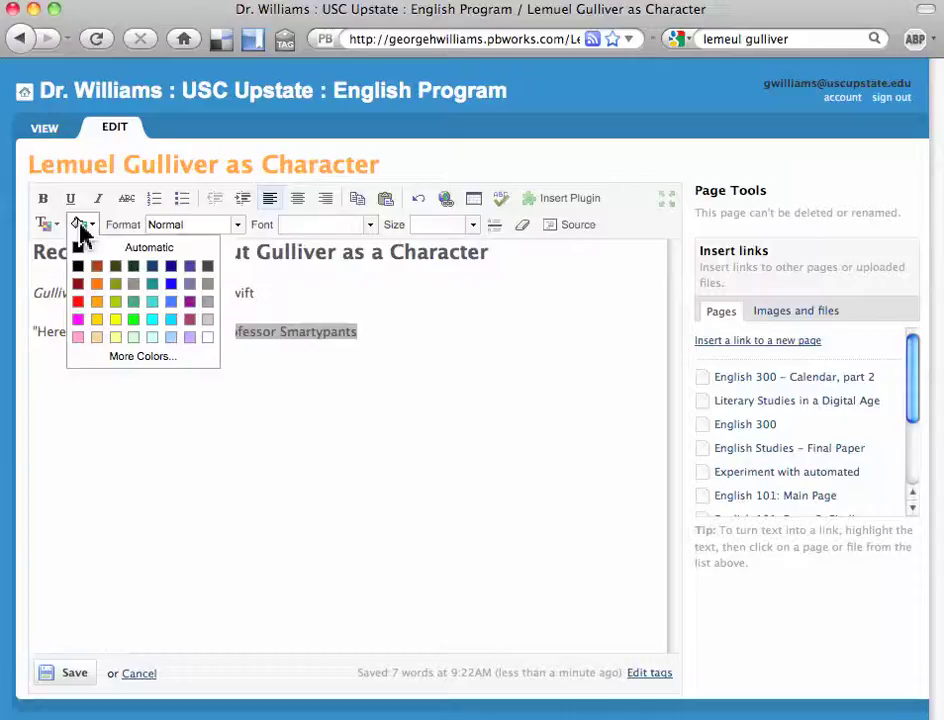
left_click(115, 319)
left_click(399, 337)
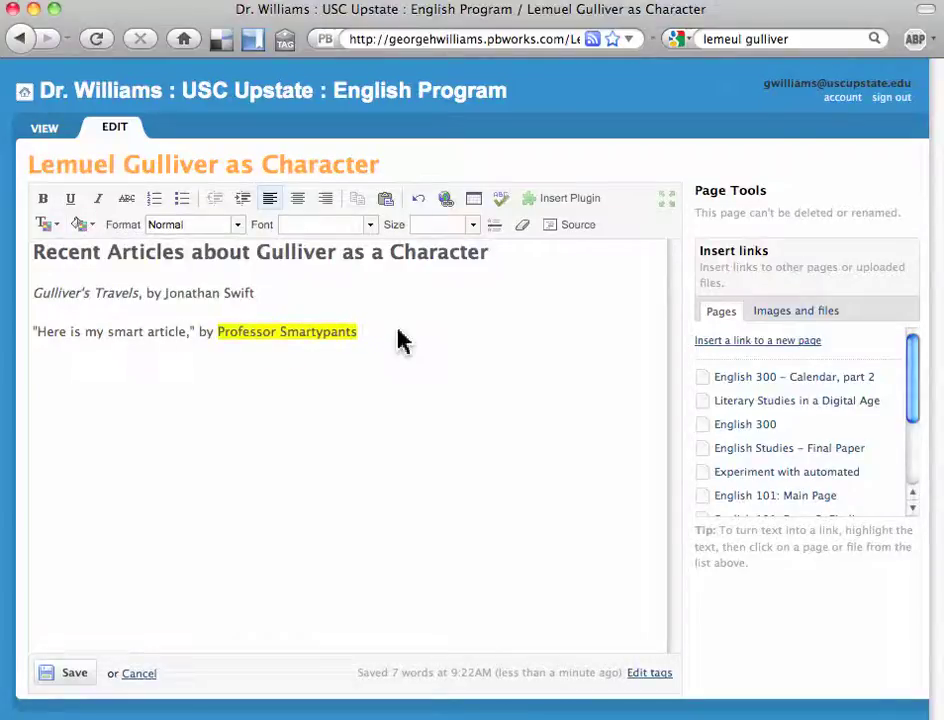
left_click(63, 680)
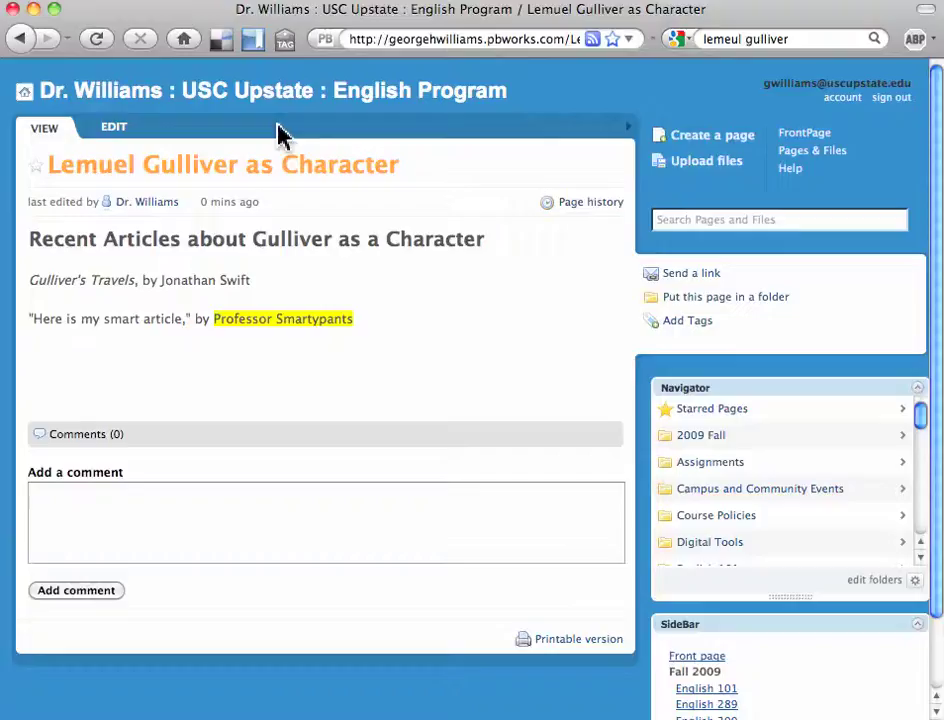
- Edit the page and add the line '"Here is another article," by Professor Someone Else'
left_click(115, 130)
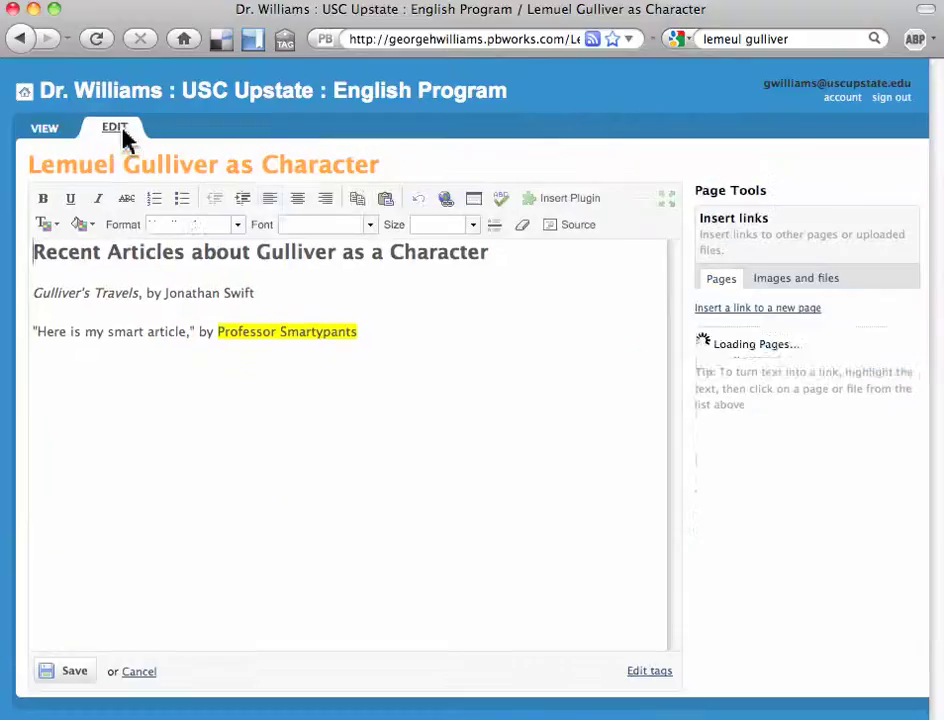
left_click(435, 341)
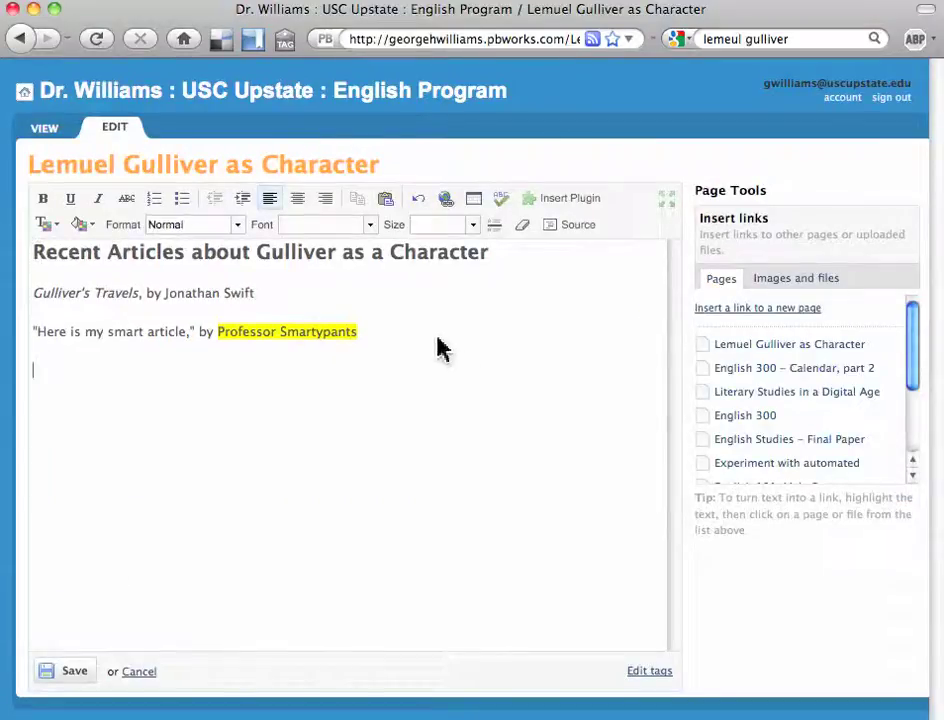
type("\"Here is ann")
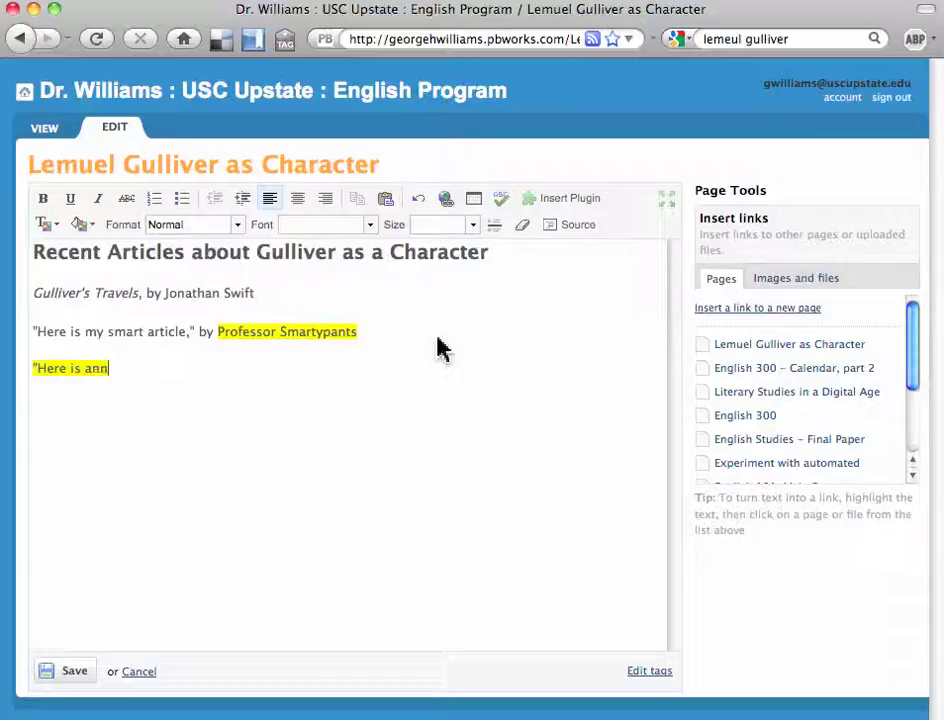
key("BackSpace")
type("other article,\" by Professor Someone Else")
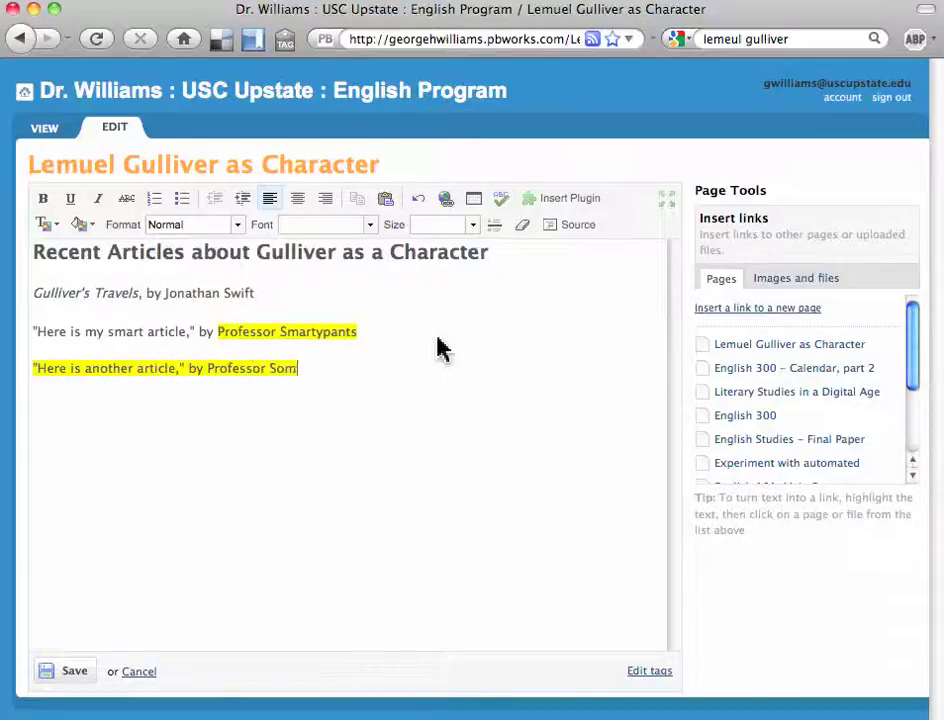
- Remove the yellow highlight from both article lines and save the page
triple_click(275, 340)
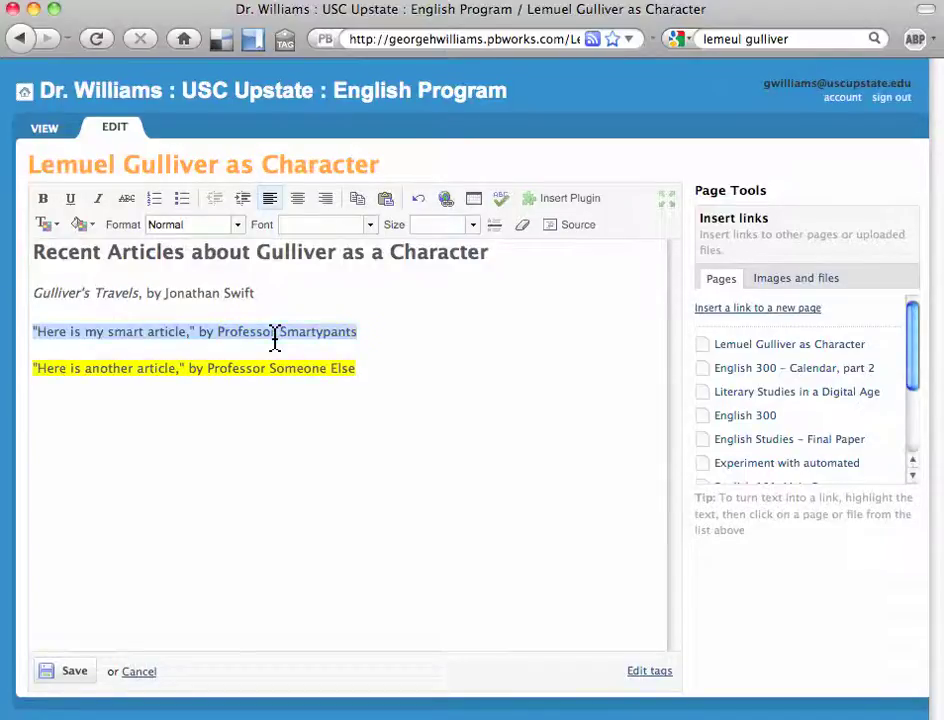
left_click(275, 340)
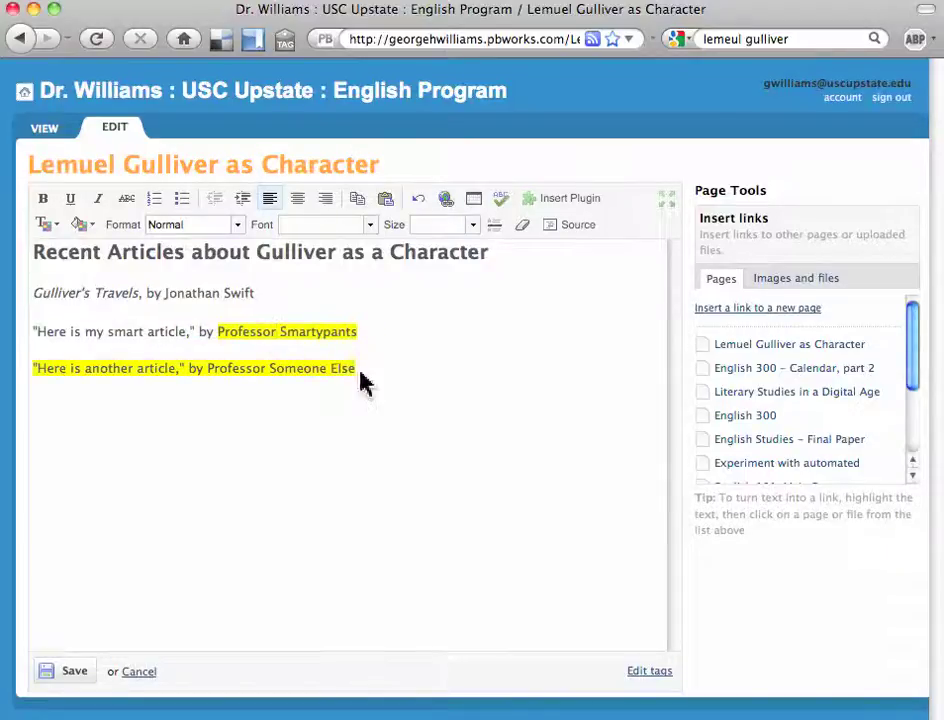
left_click_drag(356, 371, 225, 331)
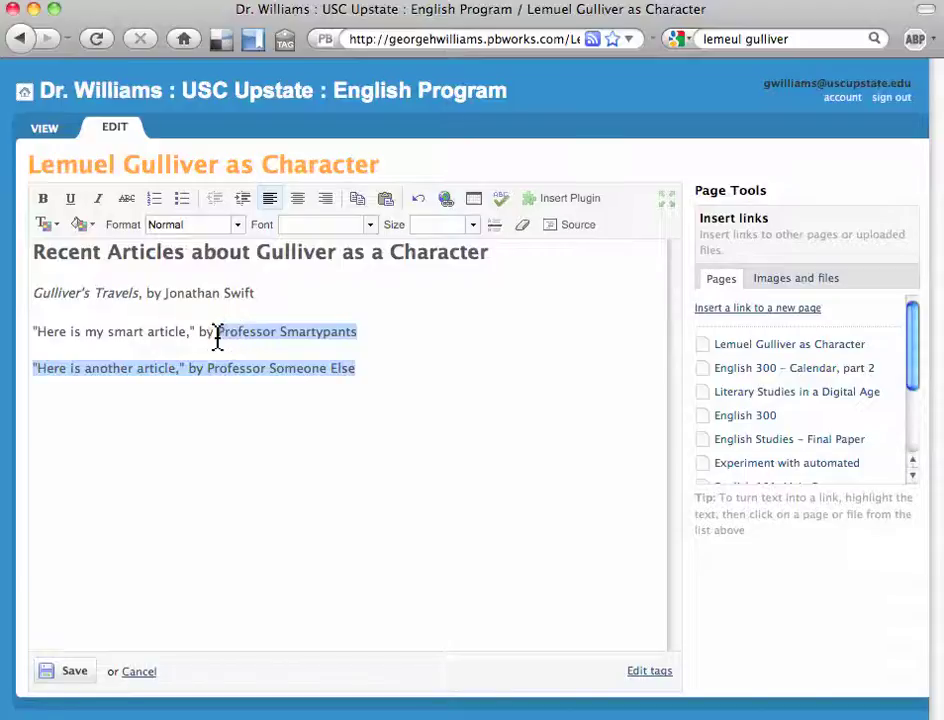
left_click(83, 225)
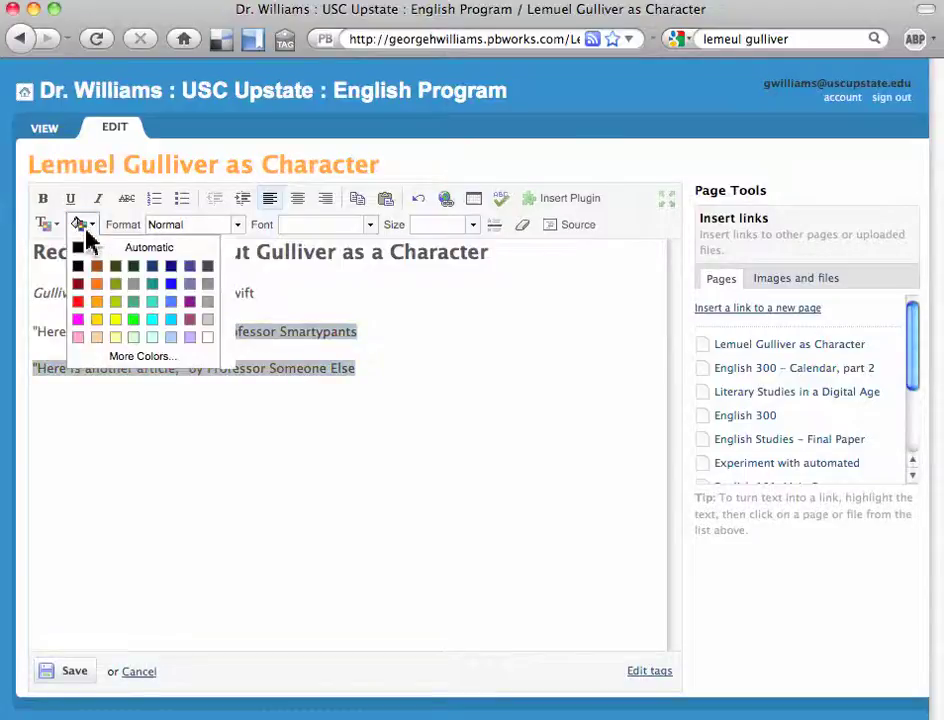
left_click(211, 342)
left_click(381, 378)
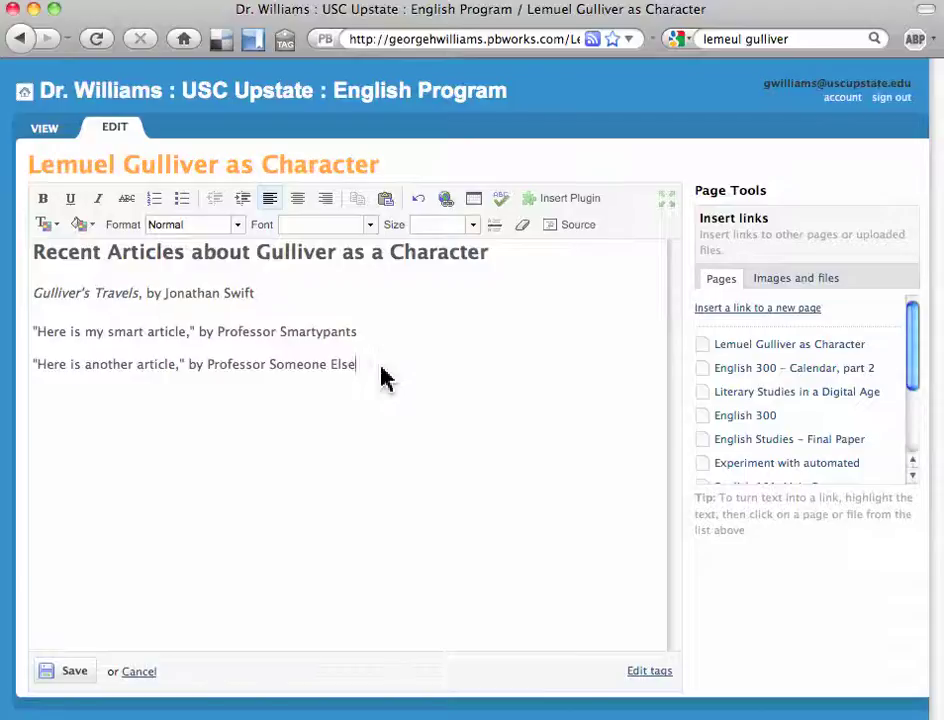
left_click(92, 674)
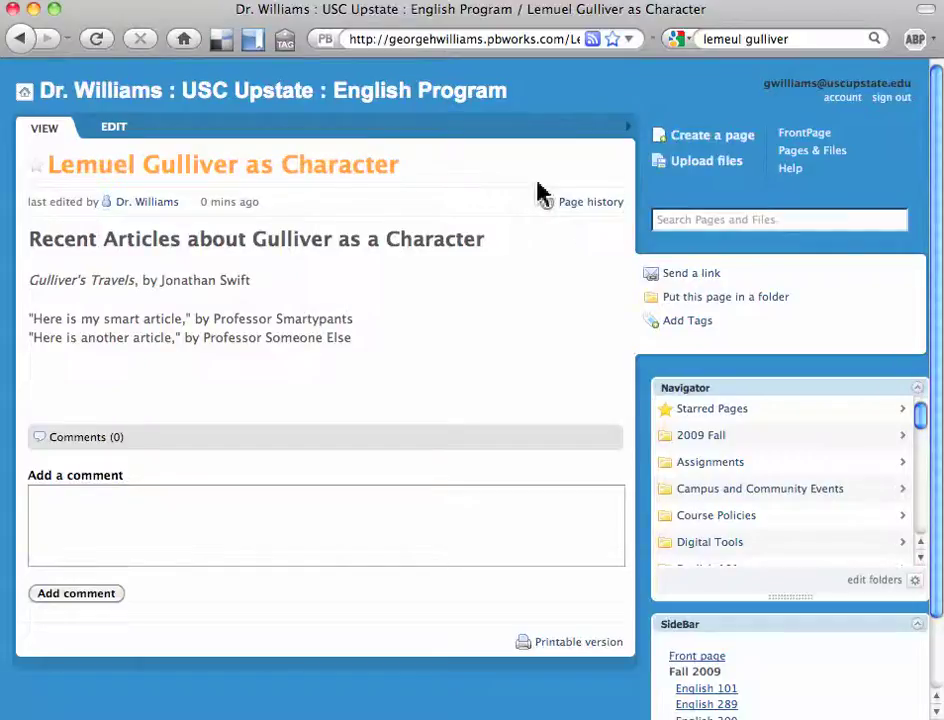
- View the October 28, 2009 9:23:14 am revision from the page history
left_click(587, 204)
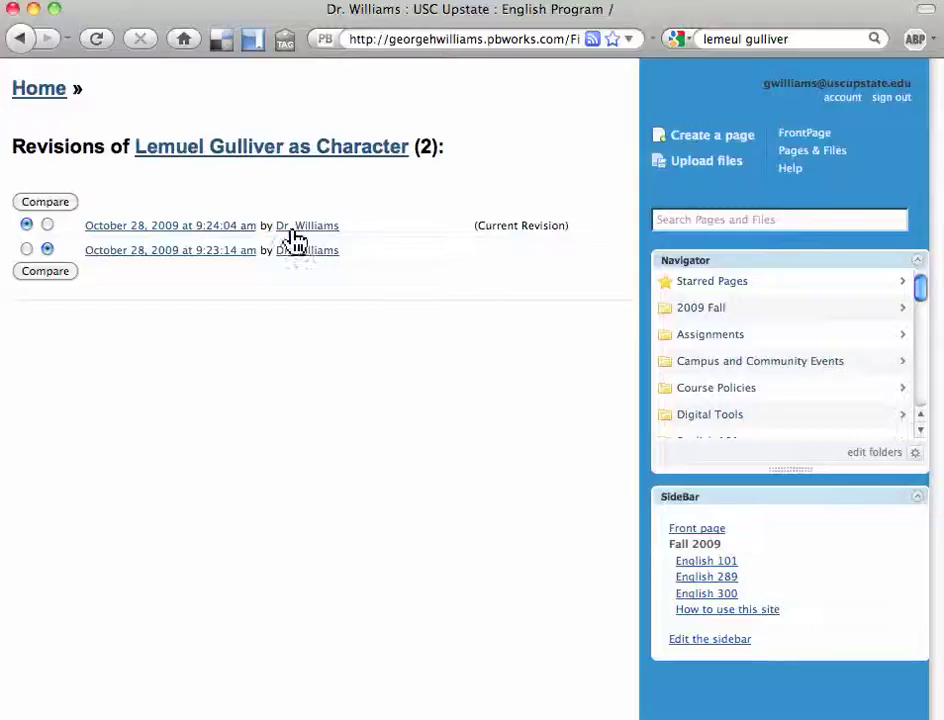
left_click(166, 255)
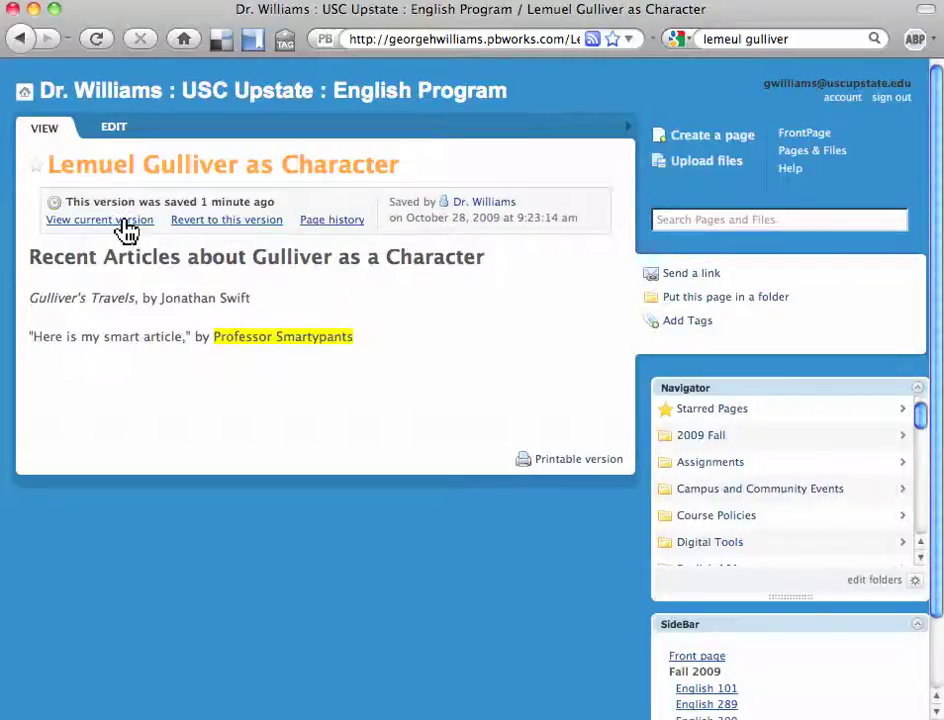
- Revert the page to the 9:23:14 am version and reopen its page history
left_click(221, 230)
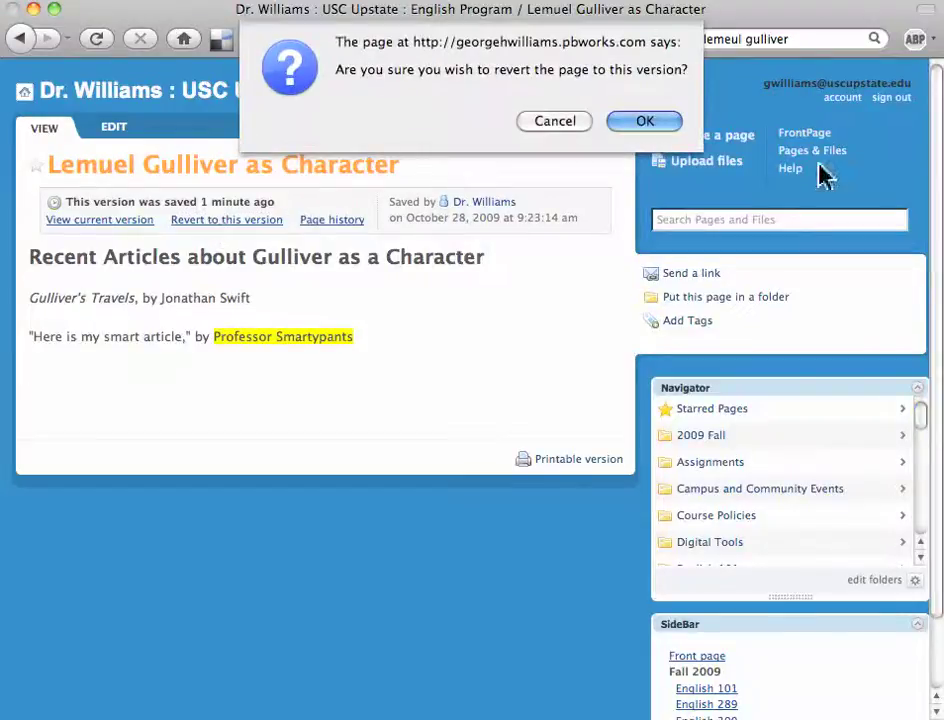
left_click(664, 122)
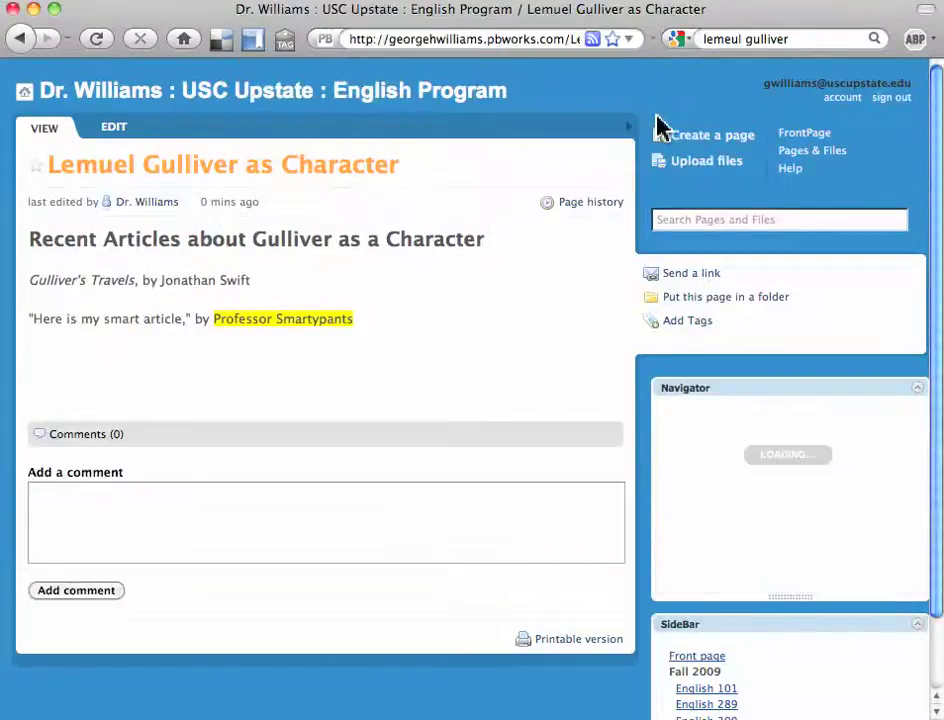
left_click(593, 204)
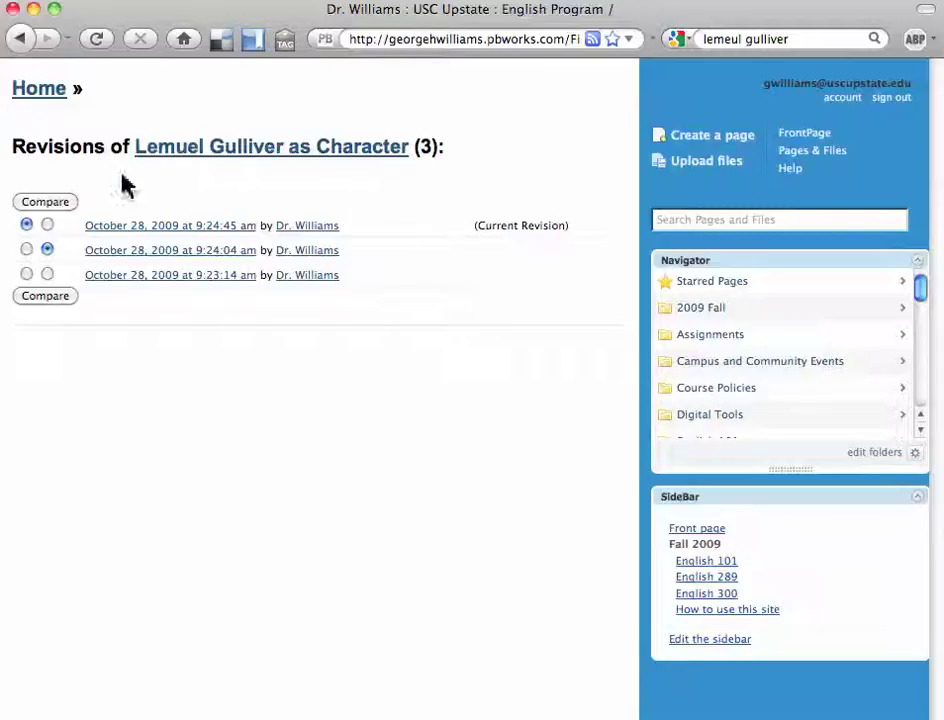
- Return to the current 'Lemuel Gulliver as Character' page and leave the comment box empty
left_click(190, 153)
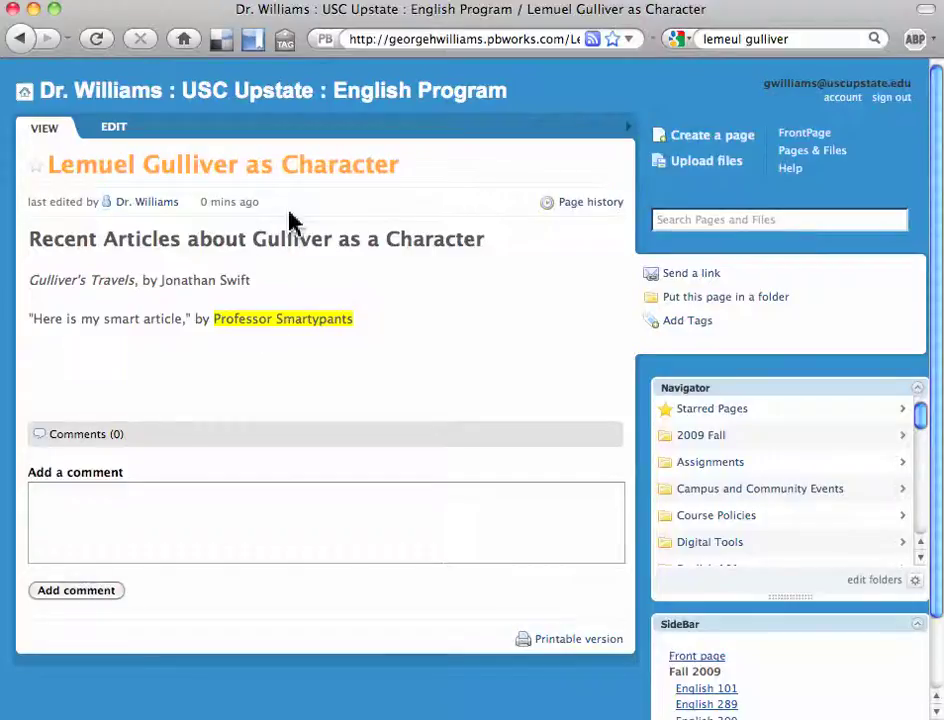
left_click(139, 514)
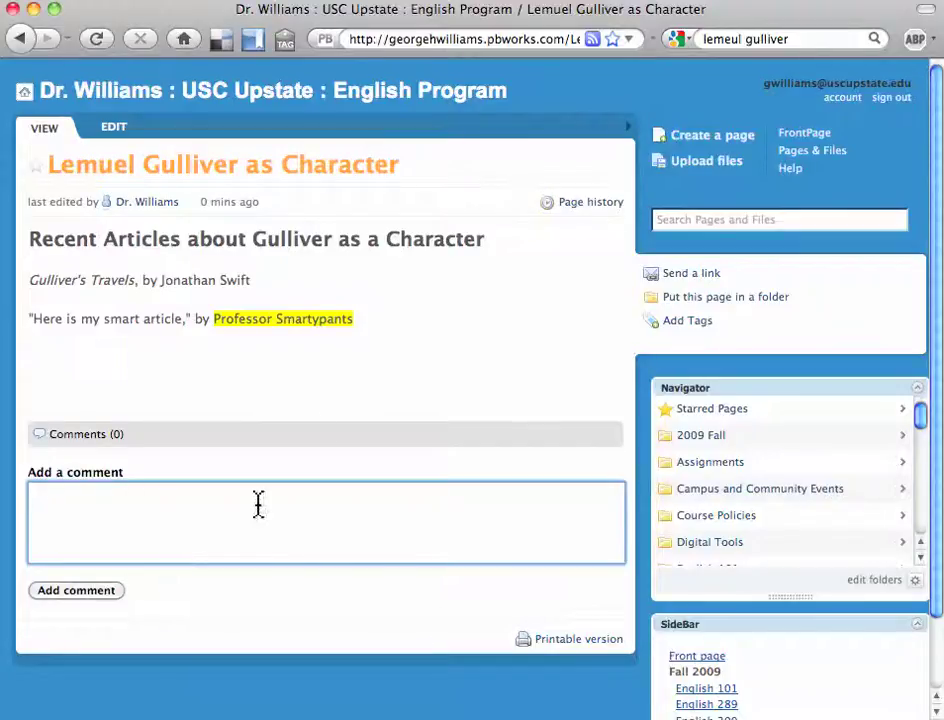
left_click(490, 289)
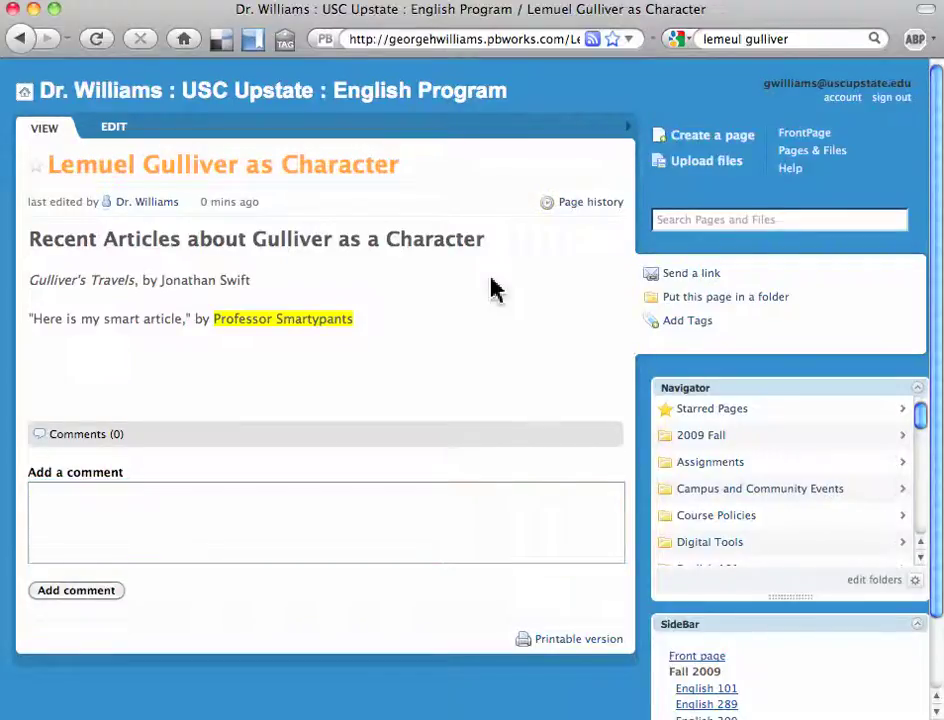